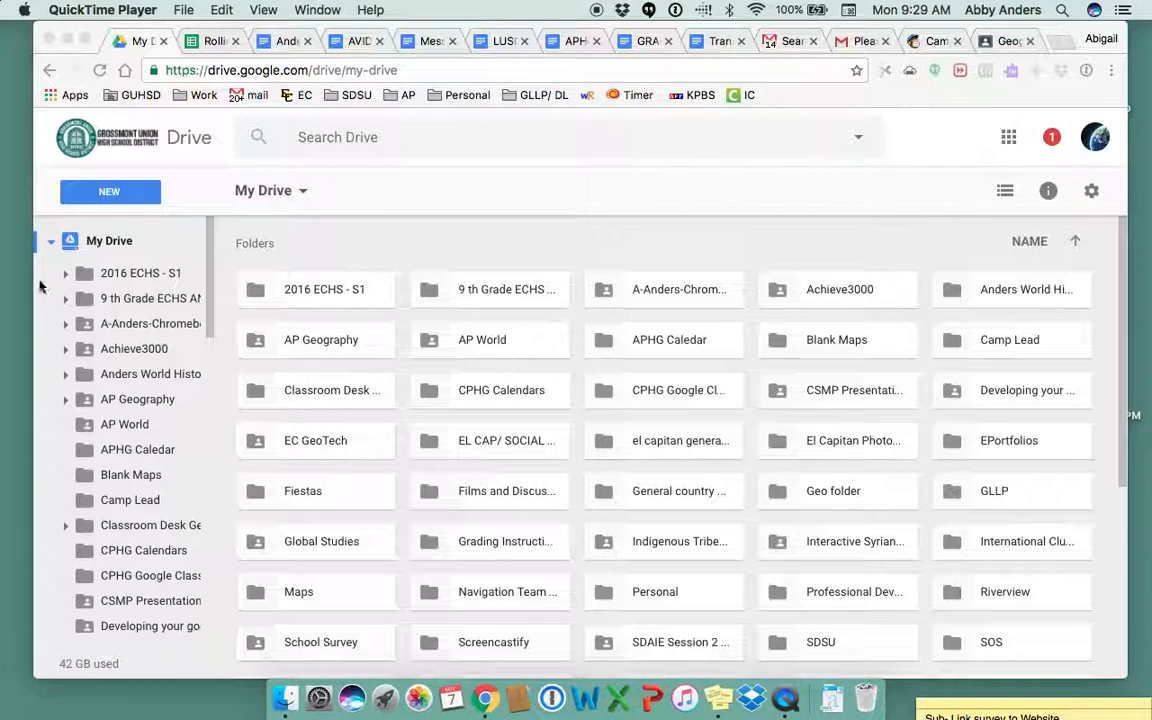
- Create a new Google Drawings file from My Drive
left_click(133, 200)
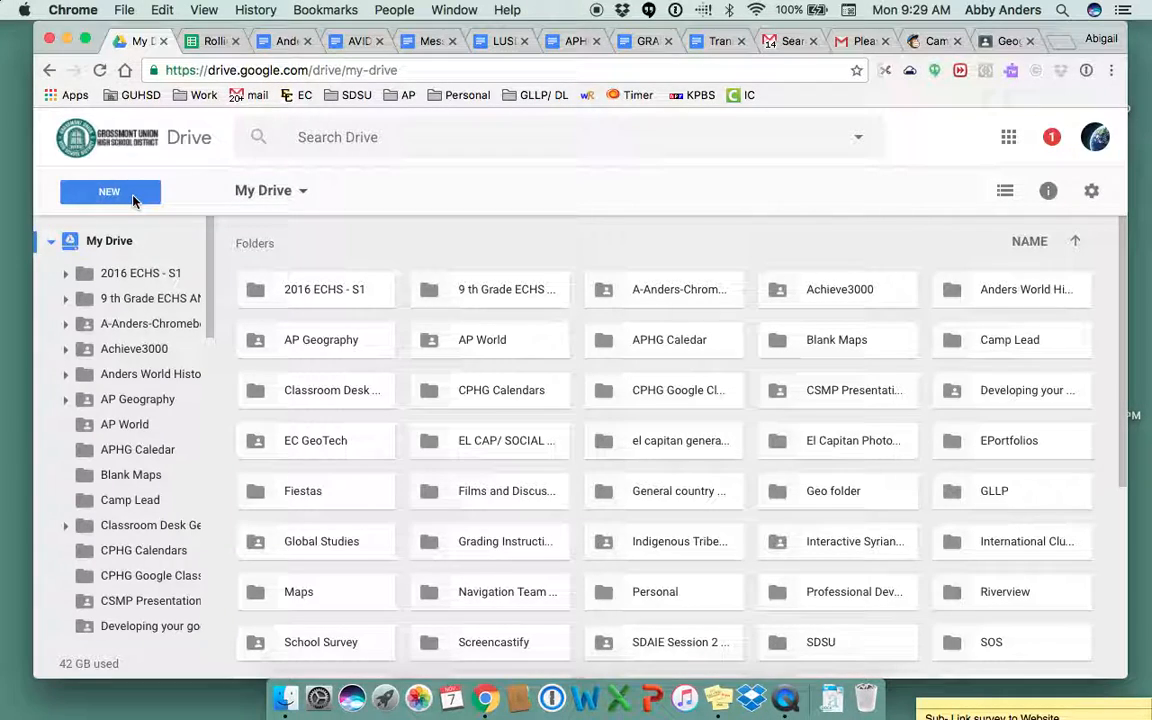
left_click(133, 198)
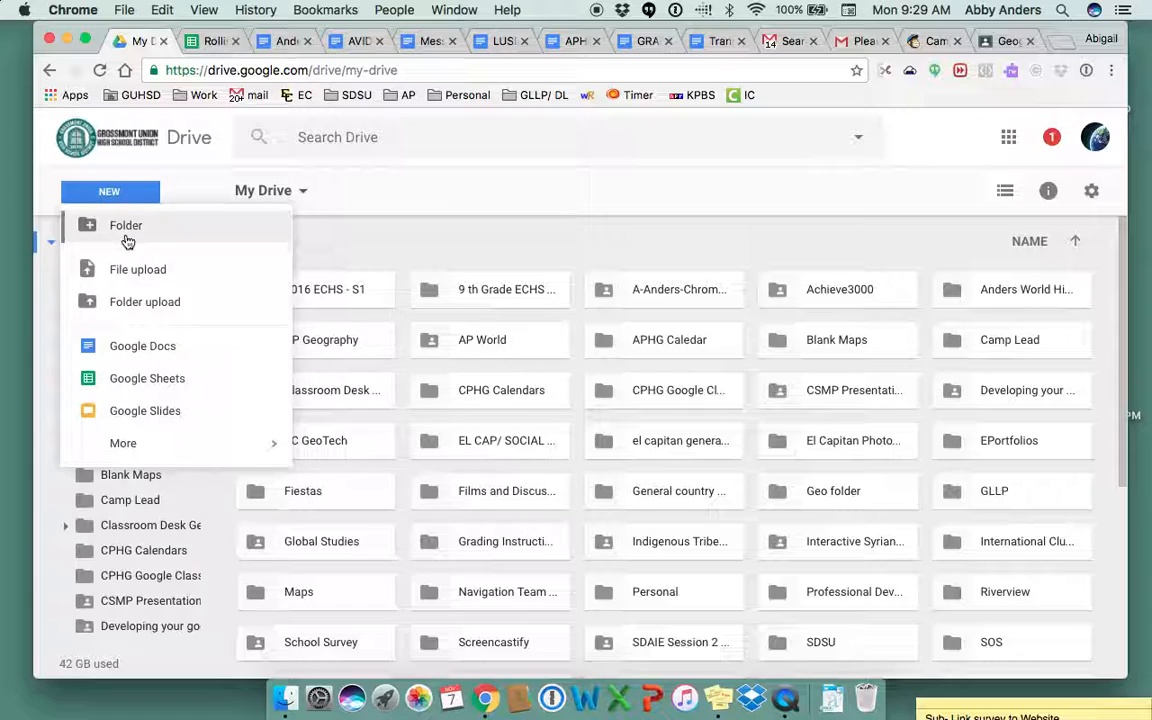
mouse_move(162, 450)
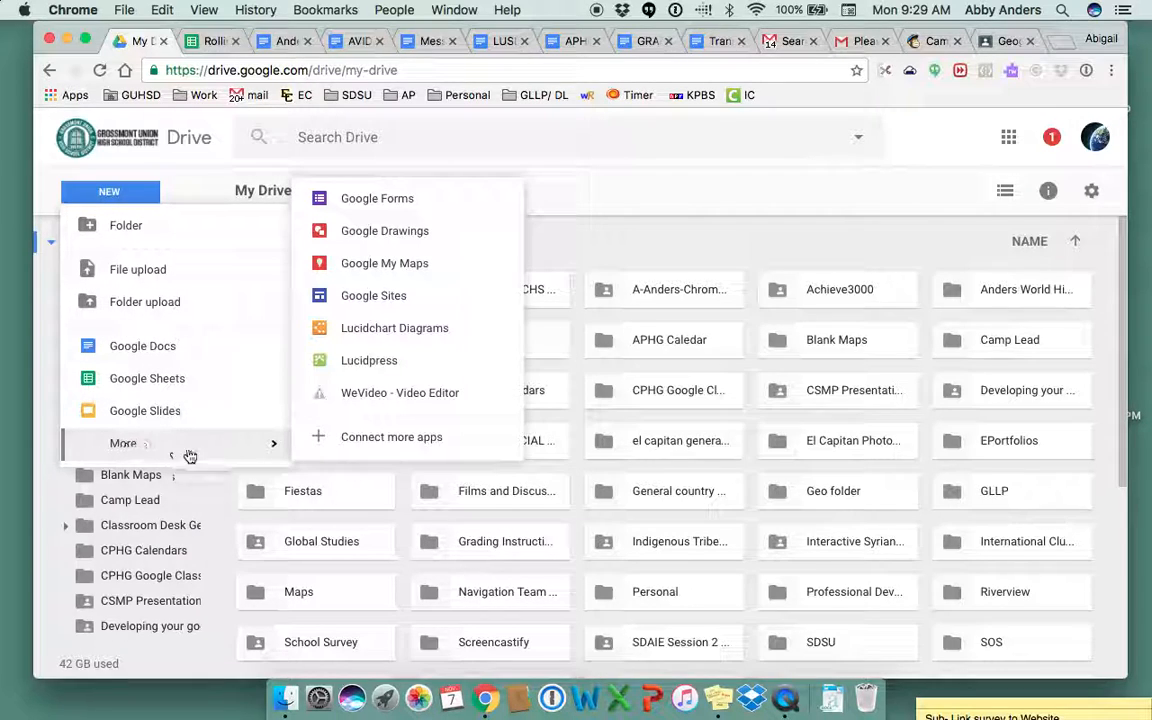
left_click(358, 240)
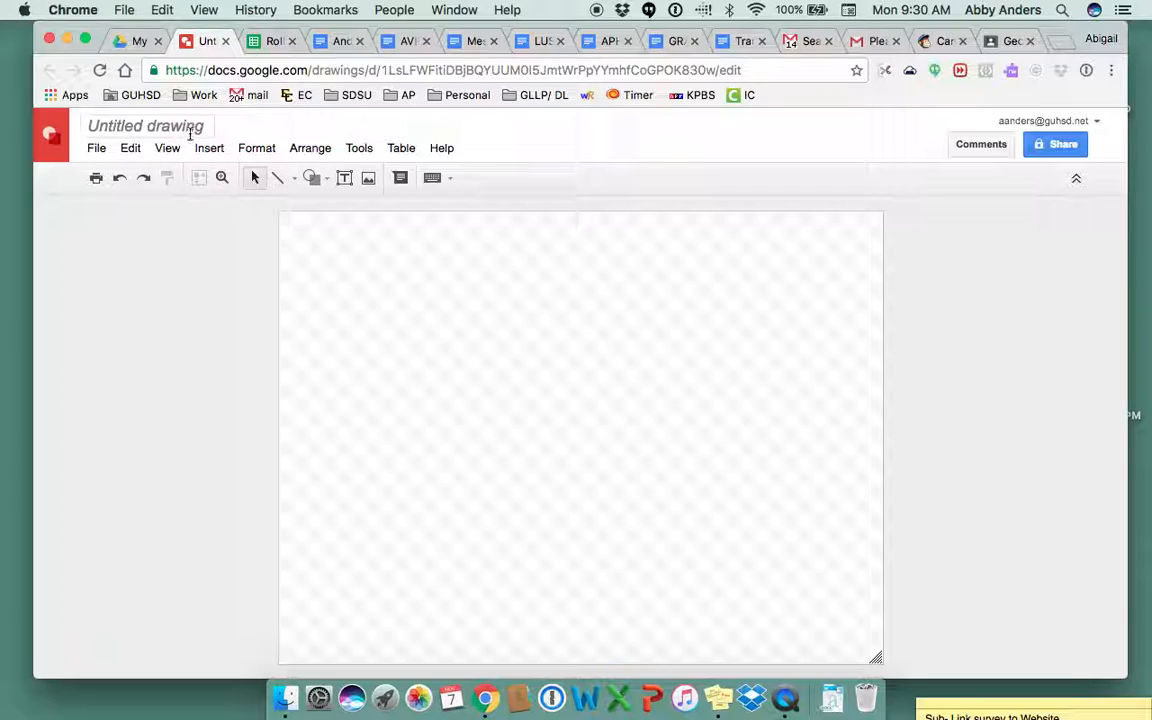
- Start sharing the untitled drawing and save its name as the owner's surname followed by "Maya Drawing"
left_click(1060, 146)
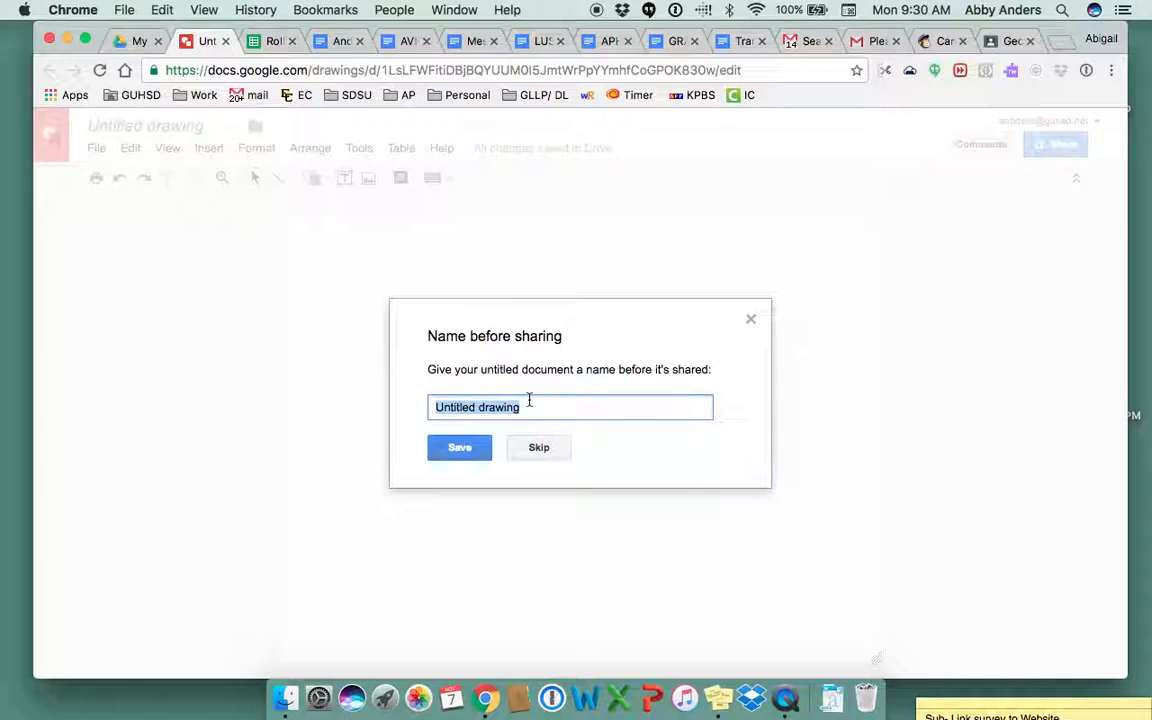
type("Anders")
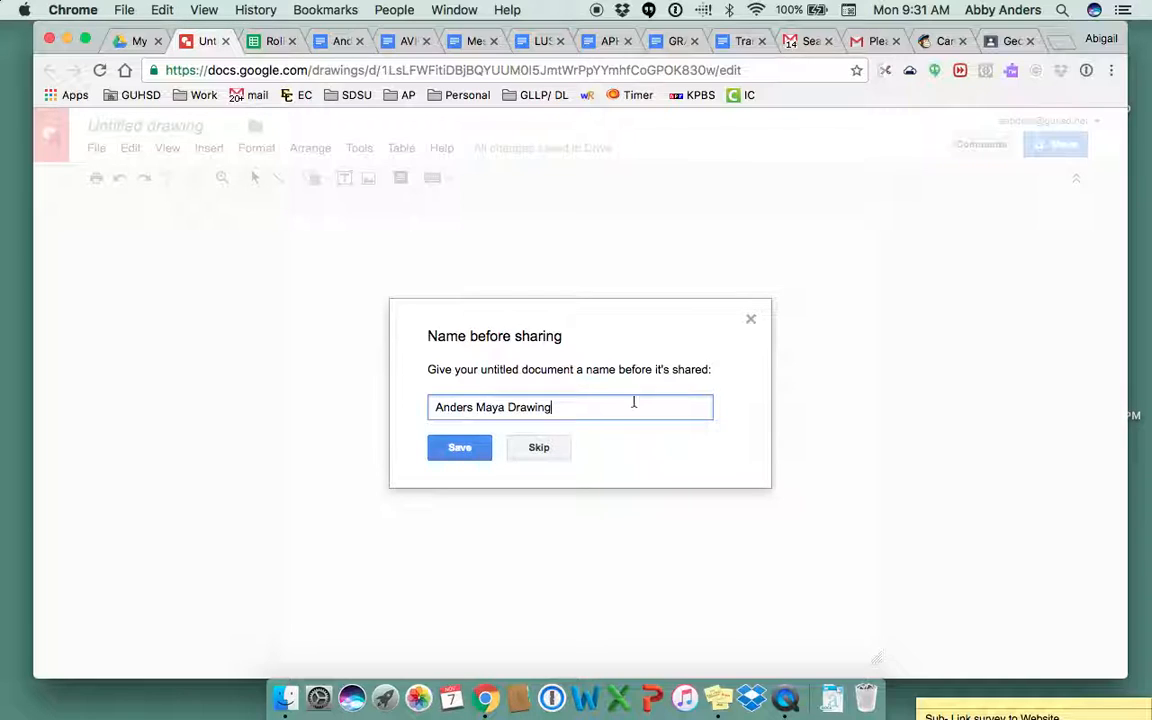
left_click(473, 449)
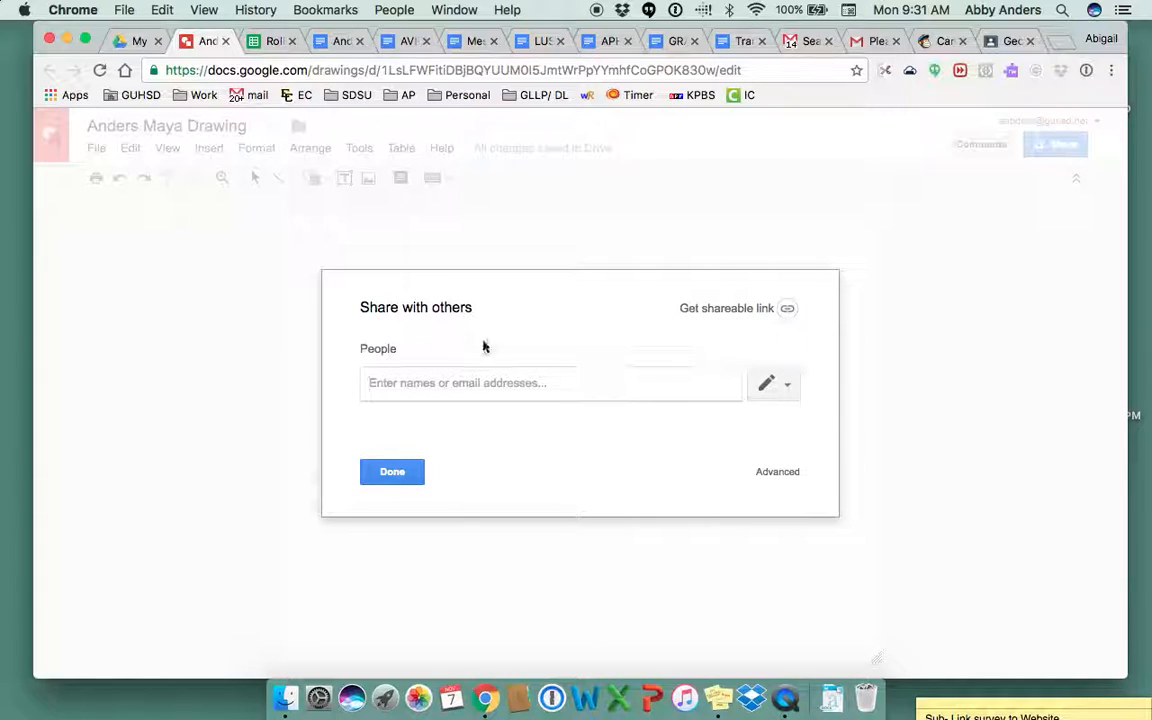
- Turn on link sharing for the drawing with "On - Anyone with the link" and finish the sharing settings
left_click(734, 311)
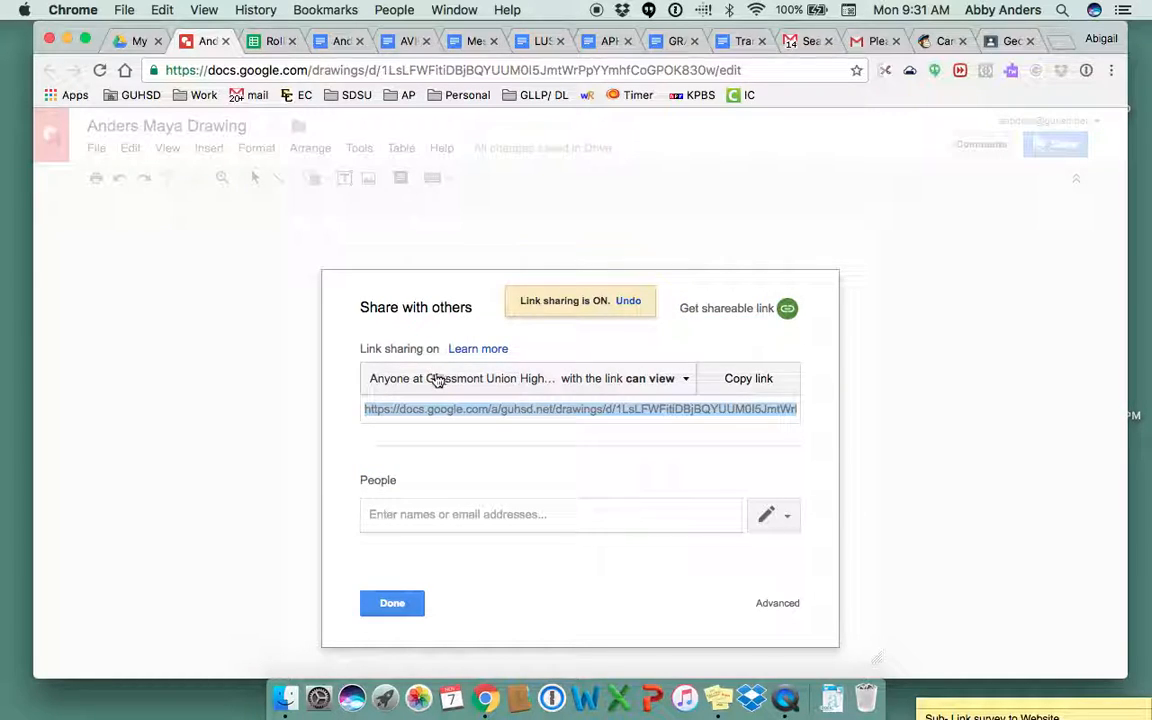
left_click(672, 379)
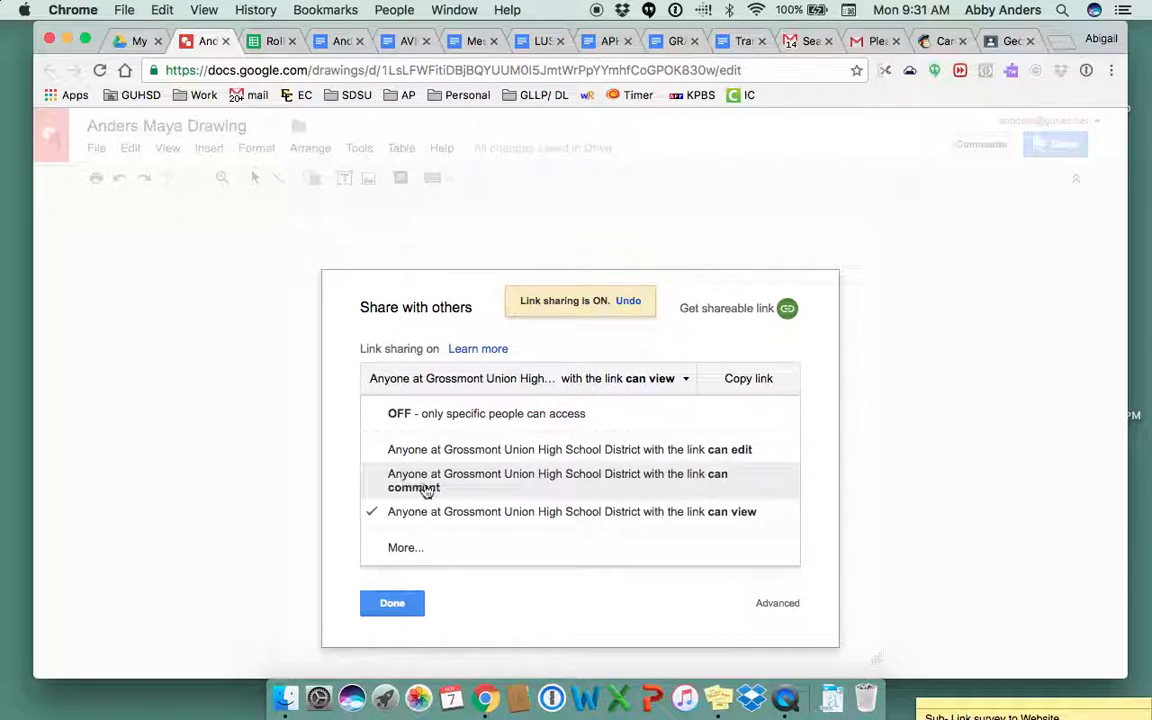
left_click(399, 548)
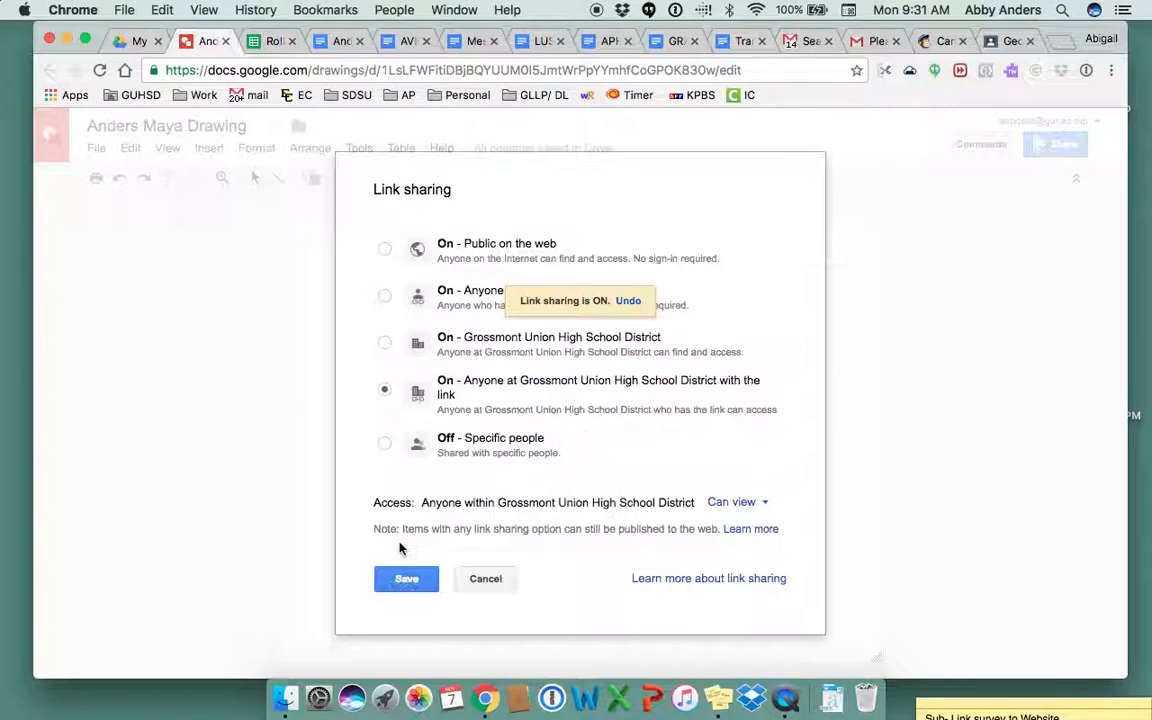
left_click(384, 296)
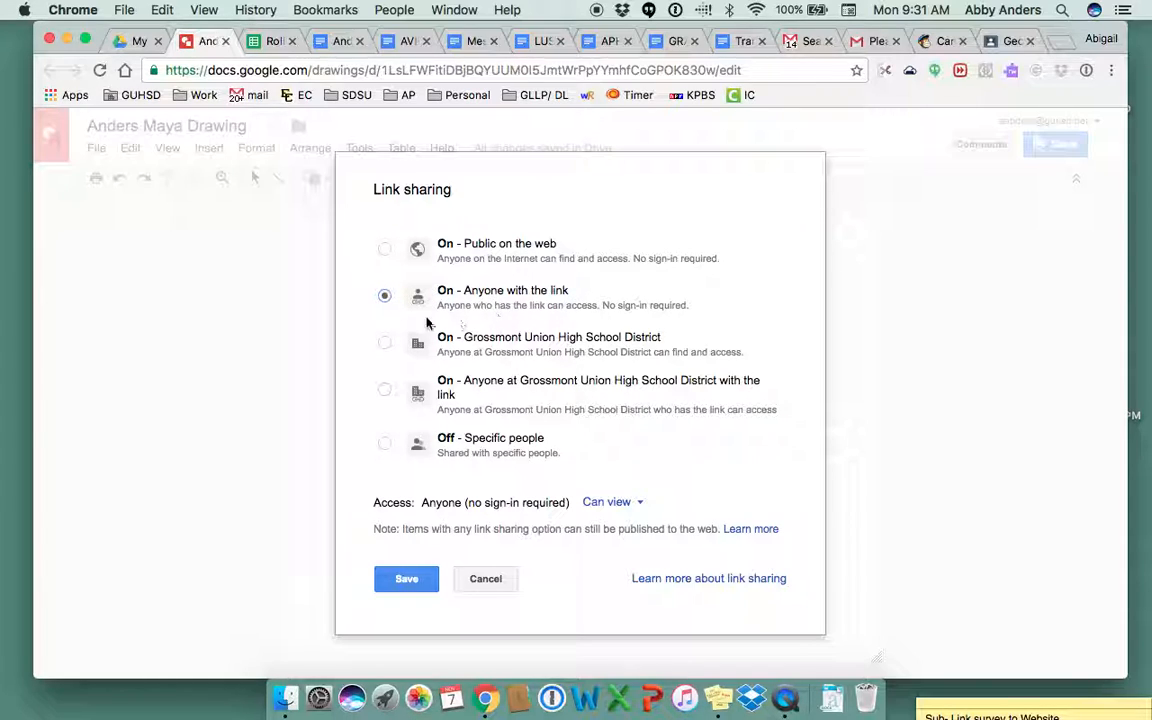
left_click(406, 582)
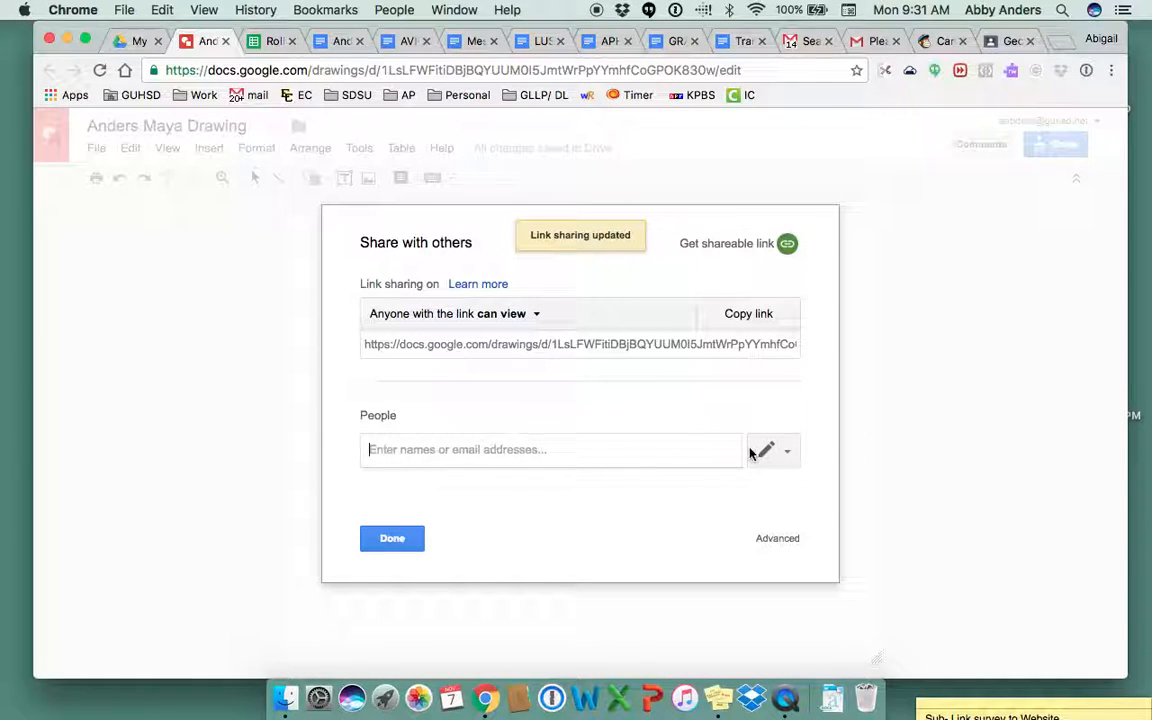
left_click(392, 545)
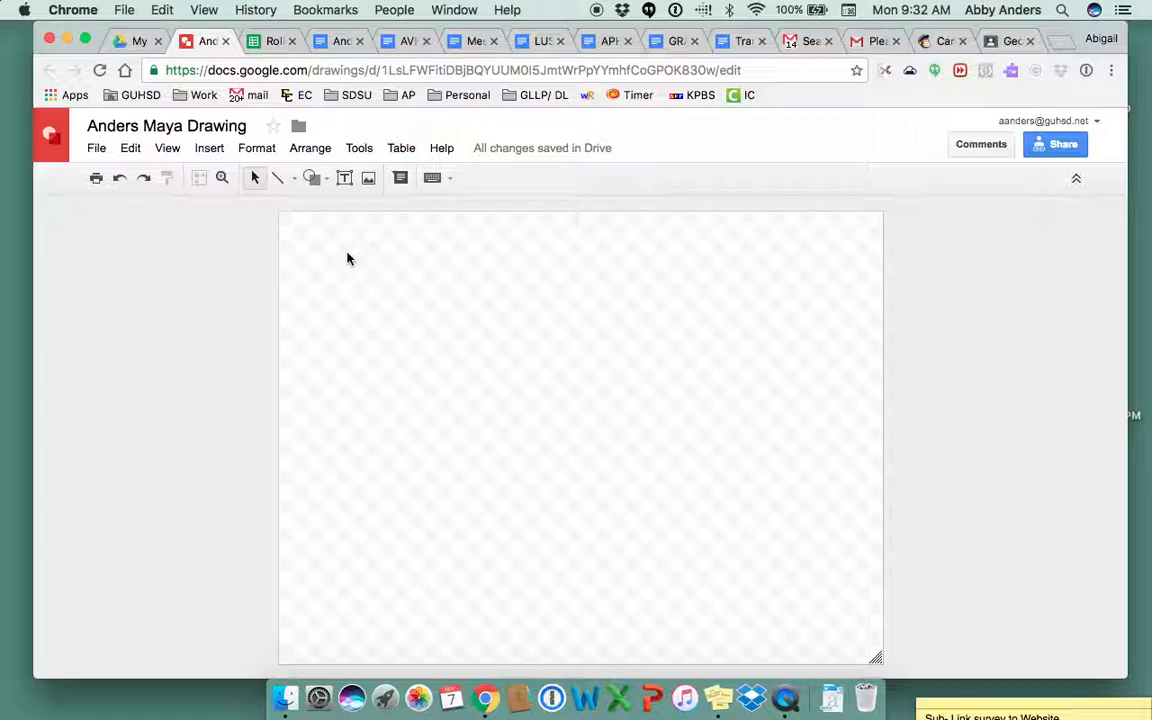
- Draw a wide text box near the canvas's upper edge, reduce its height, and add a large text box across the lower half
left_click(345, 180)
left_click_drag(312, 243, 678, 357)
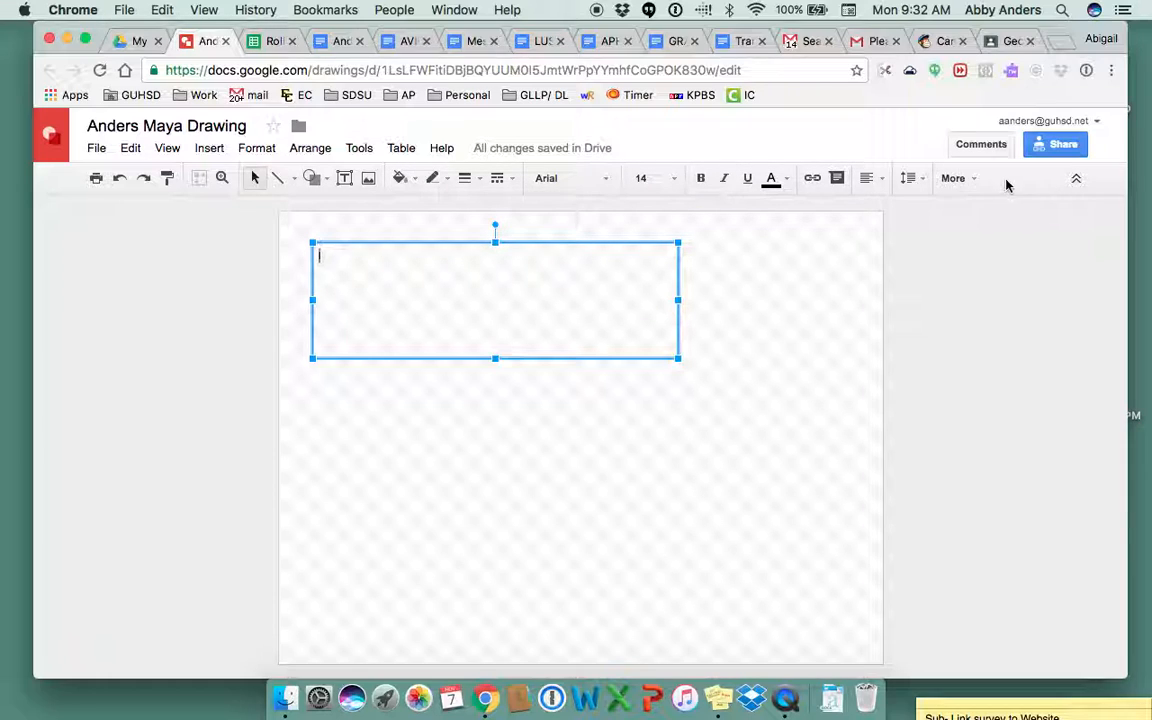
left_click(966, 180)
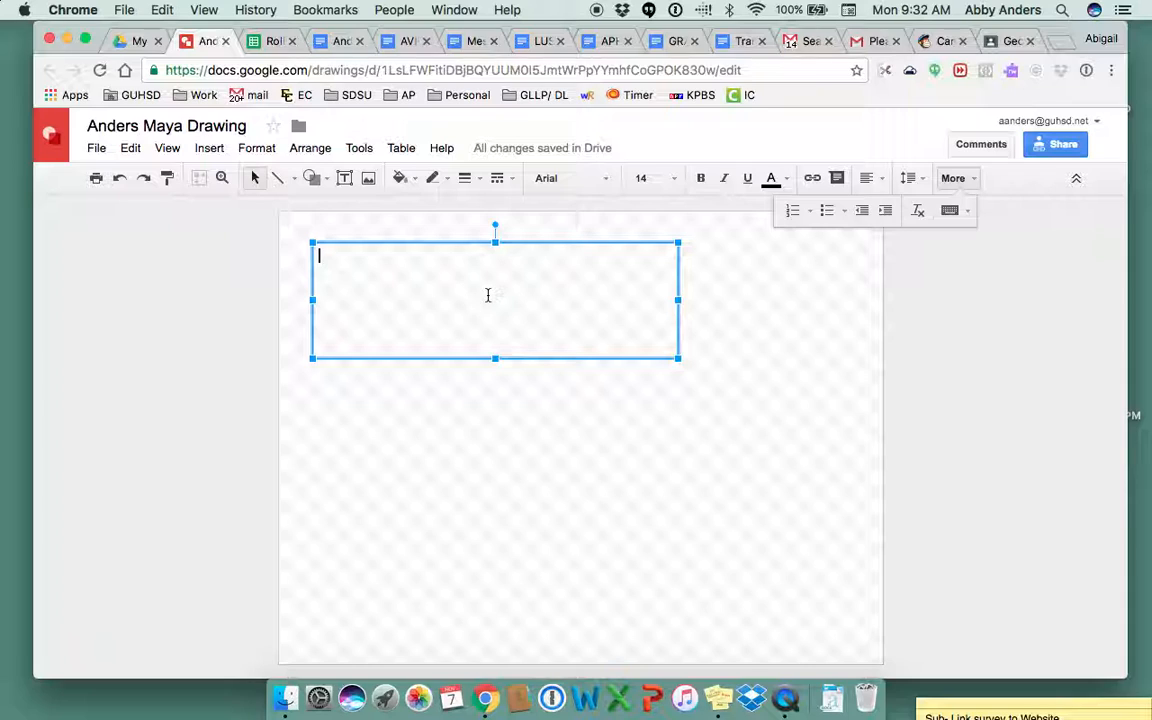
left_click_drag(679, 358, 688, 309)
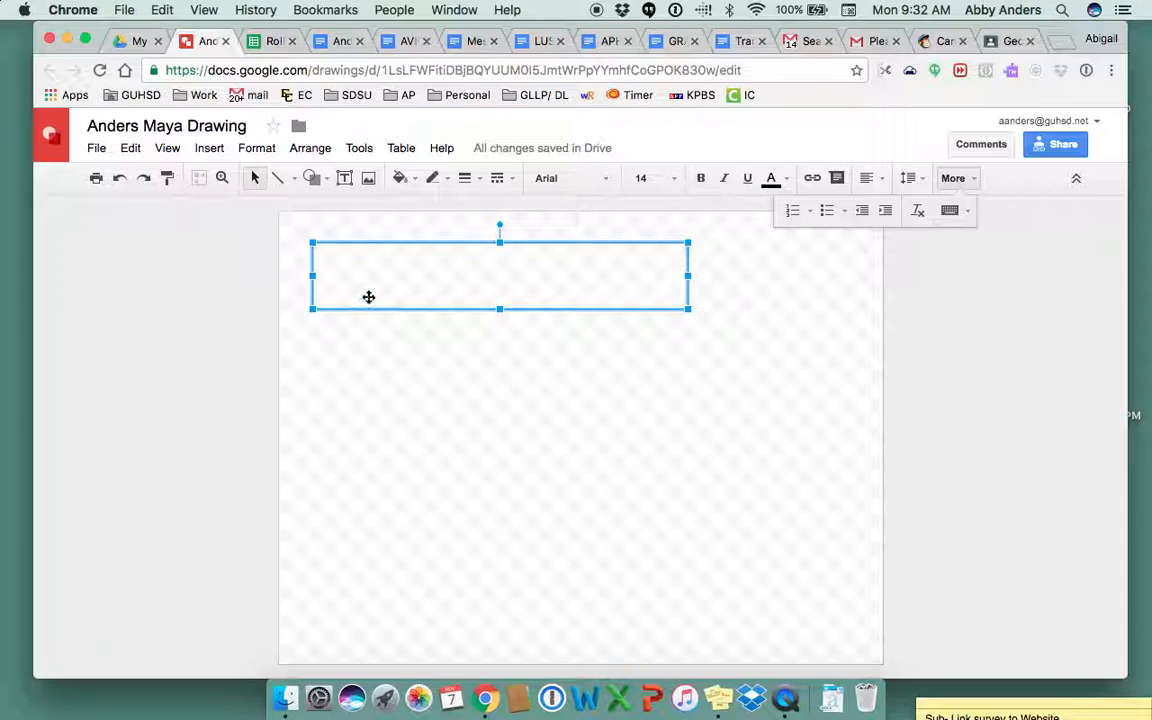
left_click(343, 180)
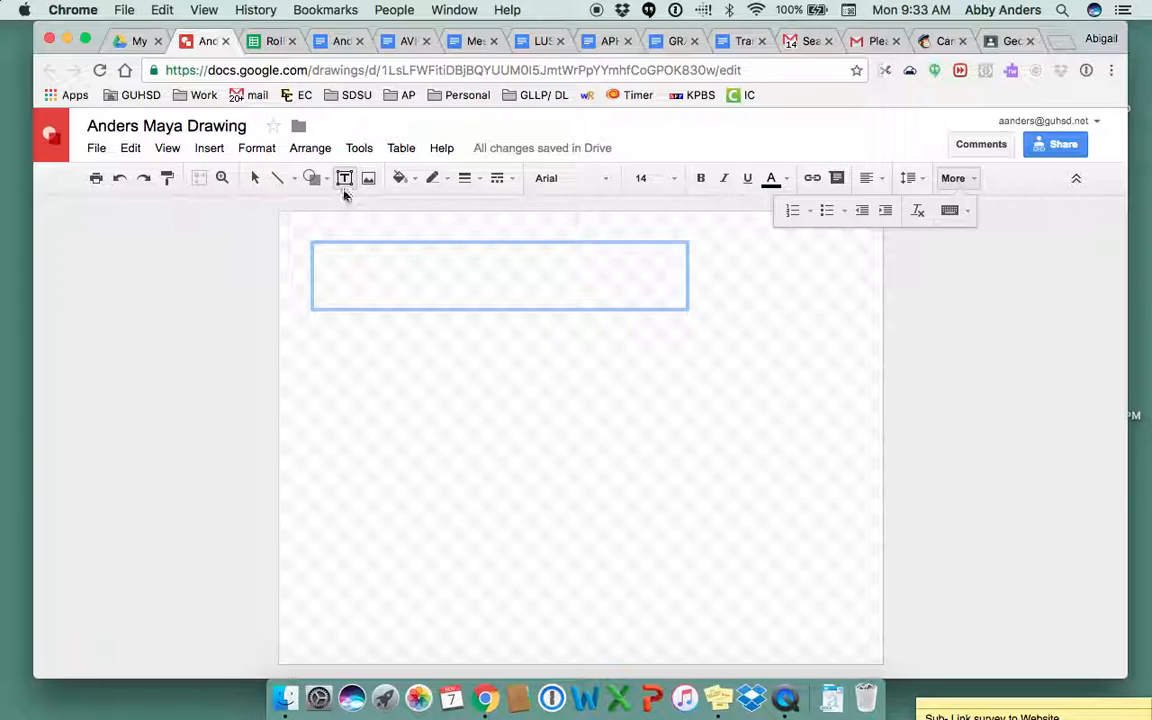
left_click_drag(313, 343, 841, 630)
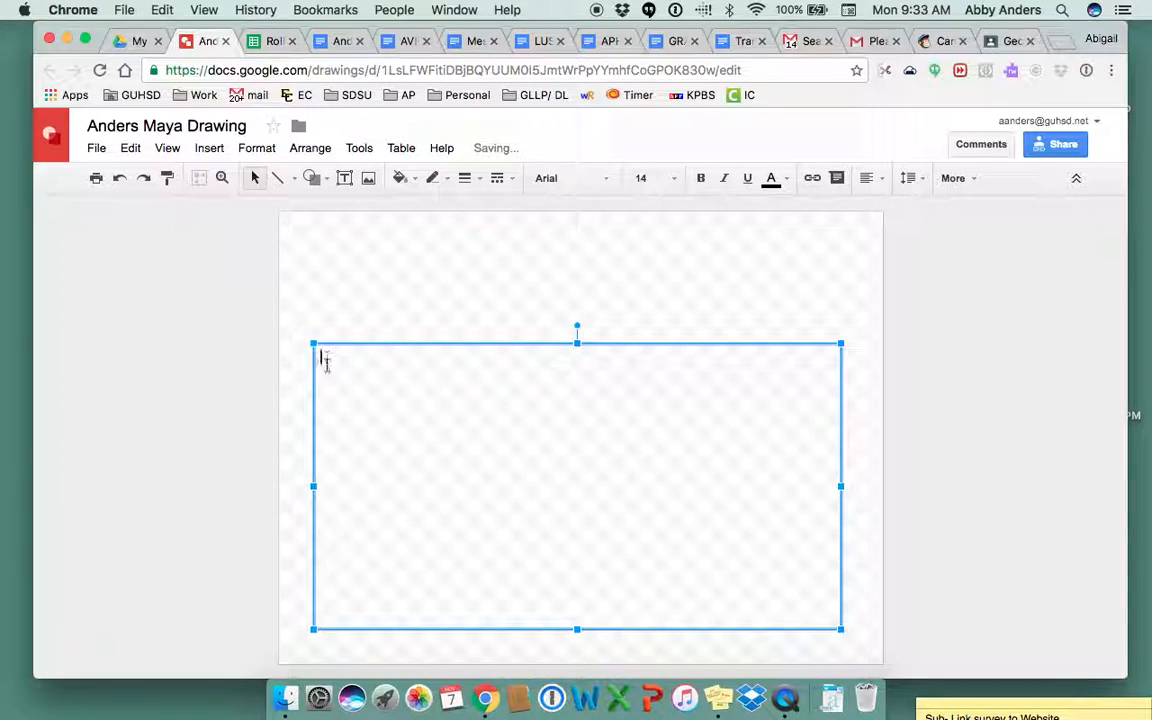
- Insert a table with two columns and one row, and enter "How Have Their Culture" in the first cell
left_click(400, 149)
mouse_move(428, 178)
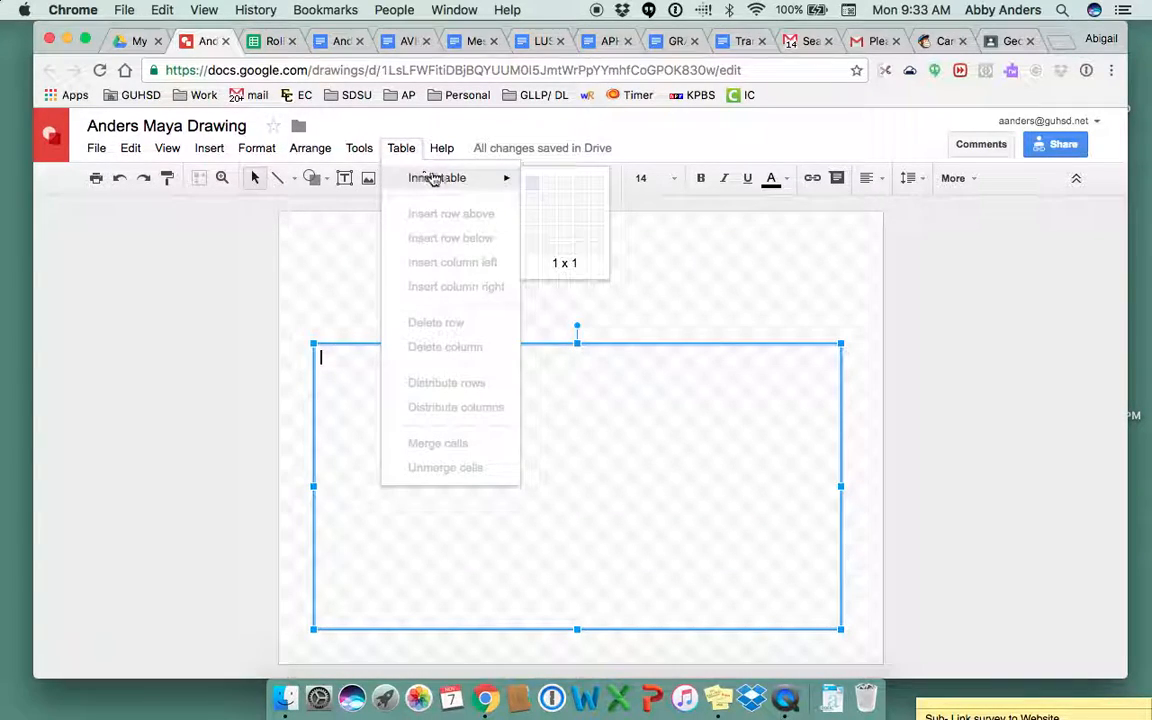
left_click(551, 188)
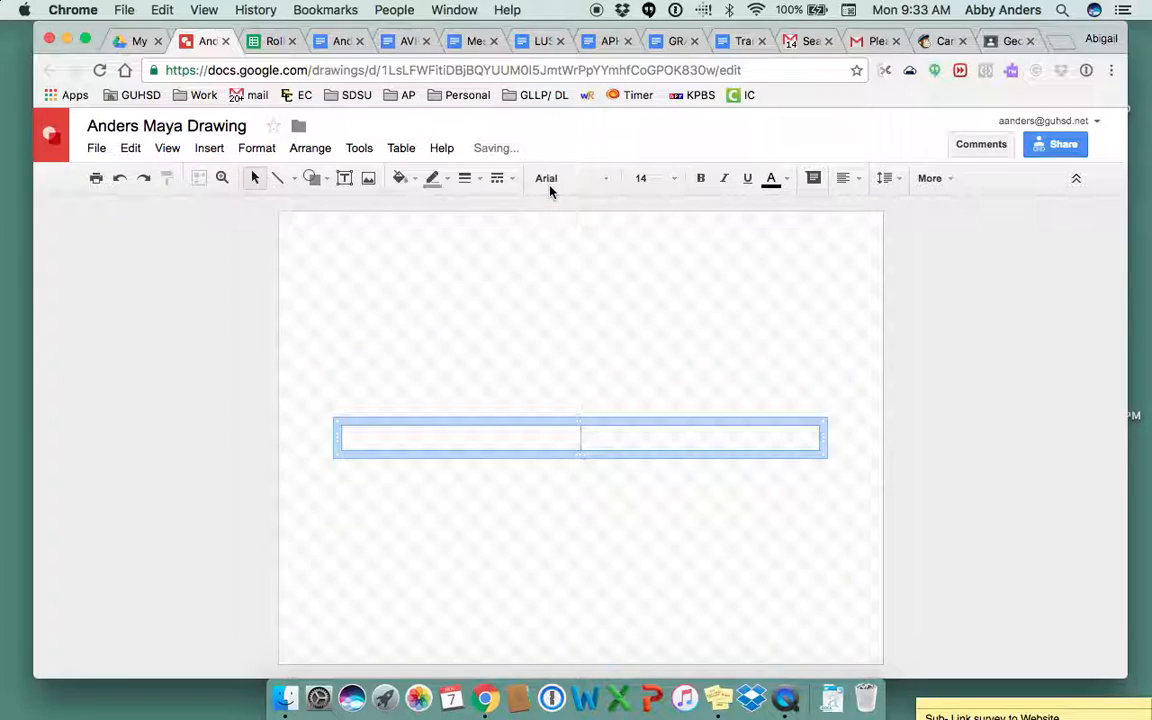
left_click(405, 438)
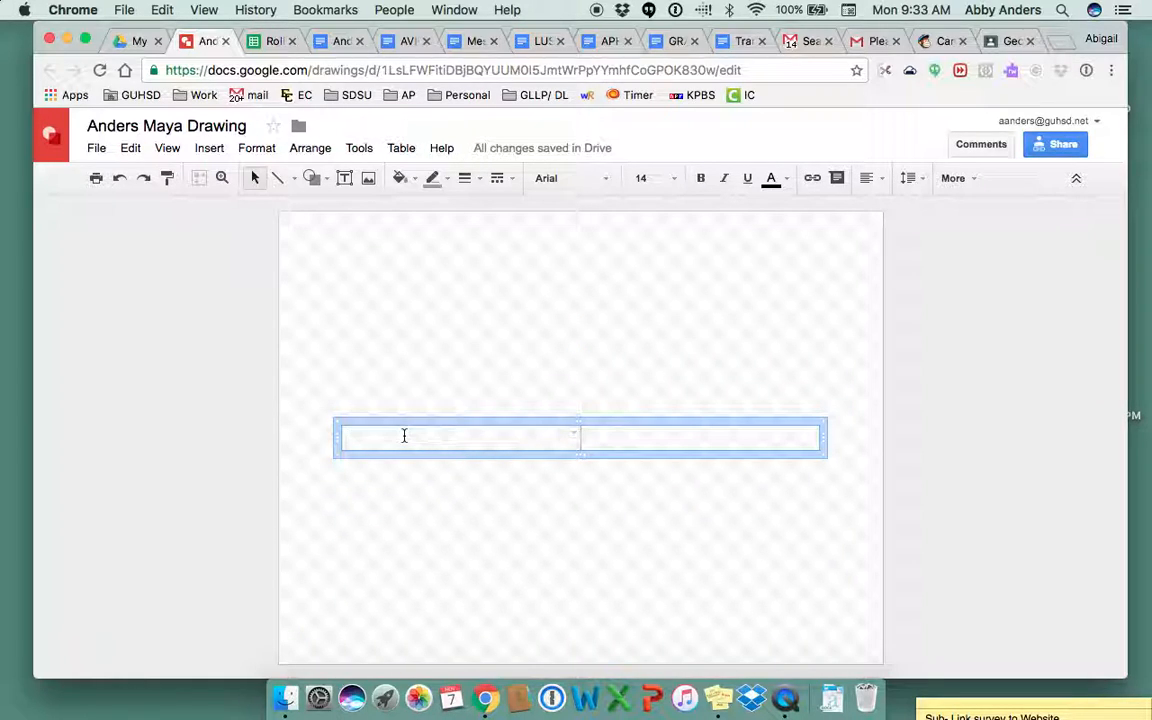
type("How Have Their Cultura")
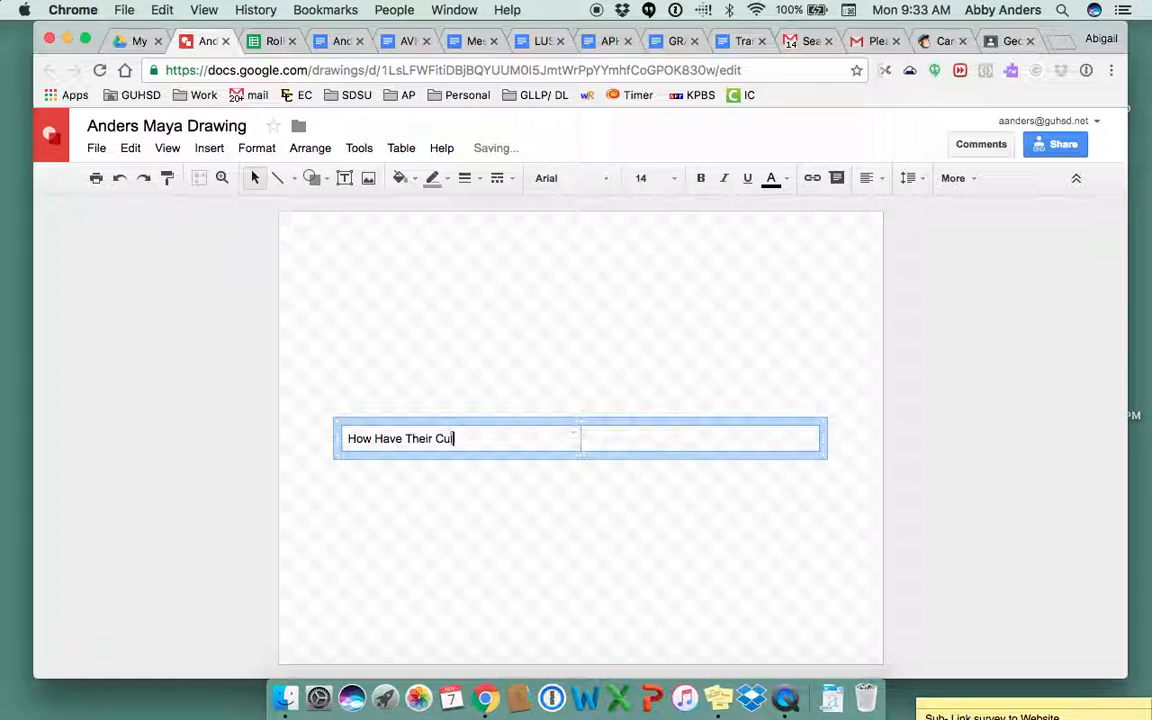
- Enter "How Have They Adapted to Modern..." in the table's second cell and shift the table slightly left on the canvas
left_click(609, 432)
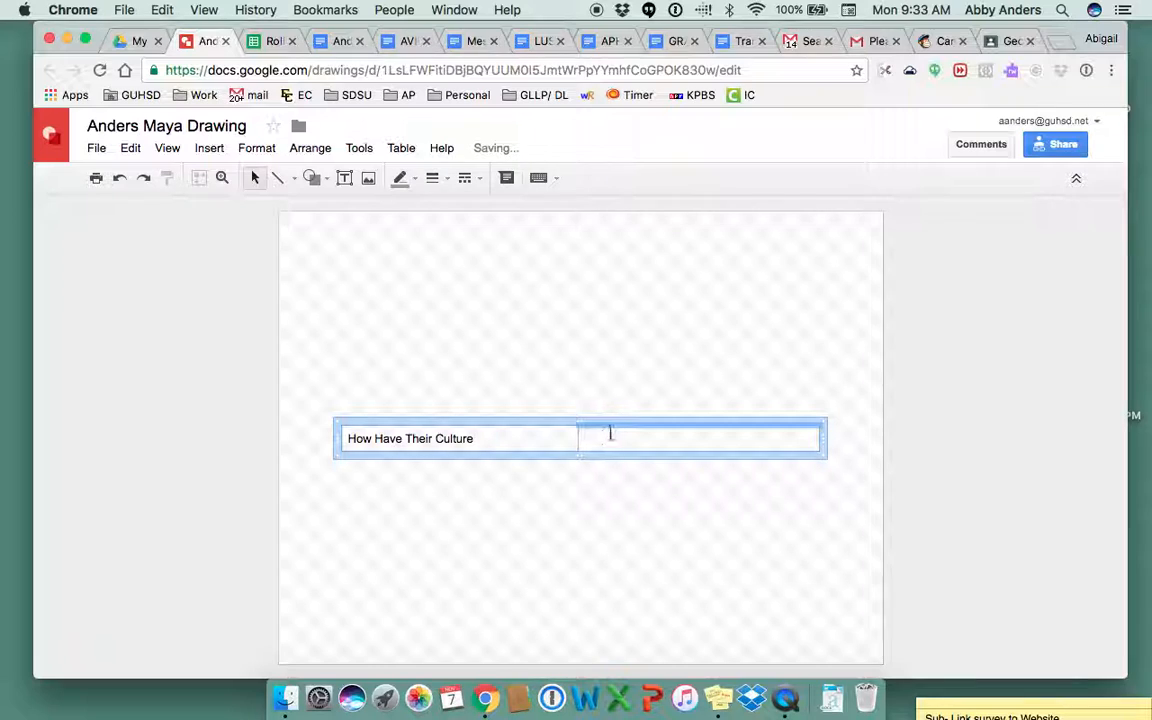
type("How")
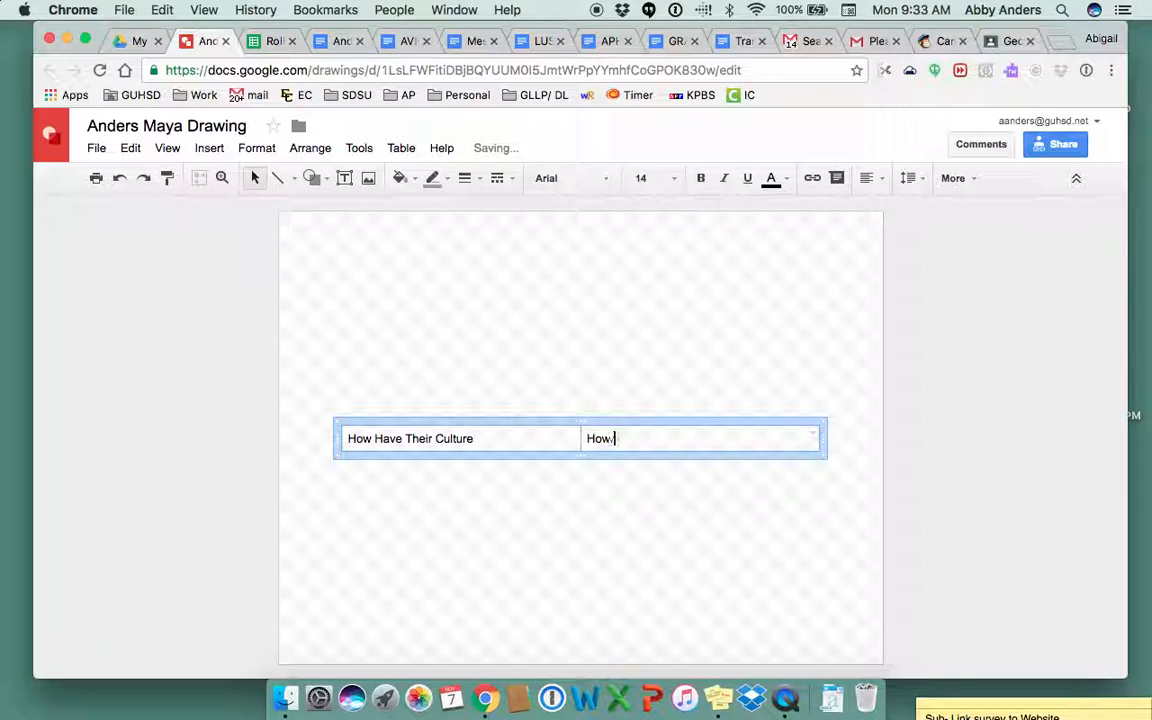
type(" have they")
key("BackSpace")
key("BackSpace")
key("BackSpace")
key("BackSpace")
key("BackSpace")
key("BackSpace")
key("BackSpace")
key("BackSpace")
type("Have They Adap")
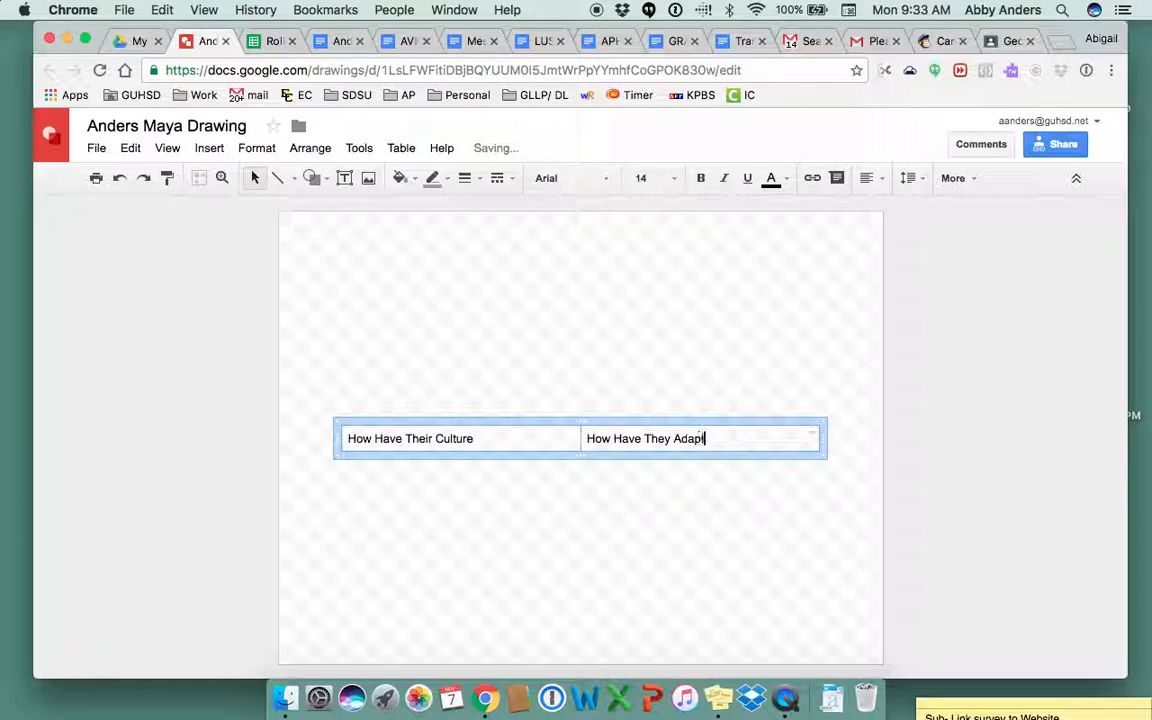
type("ted to Mc")
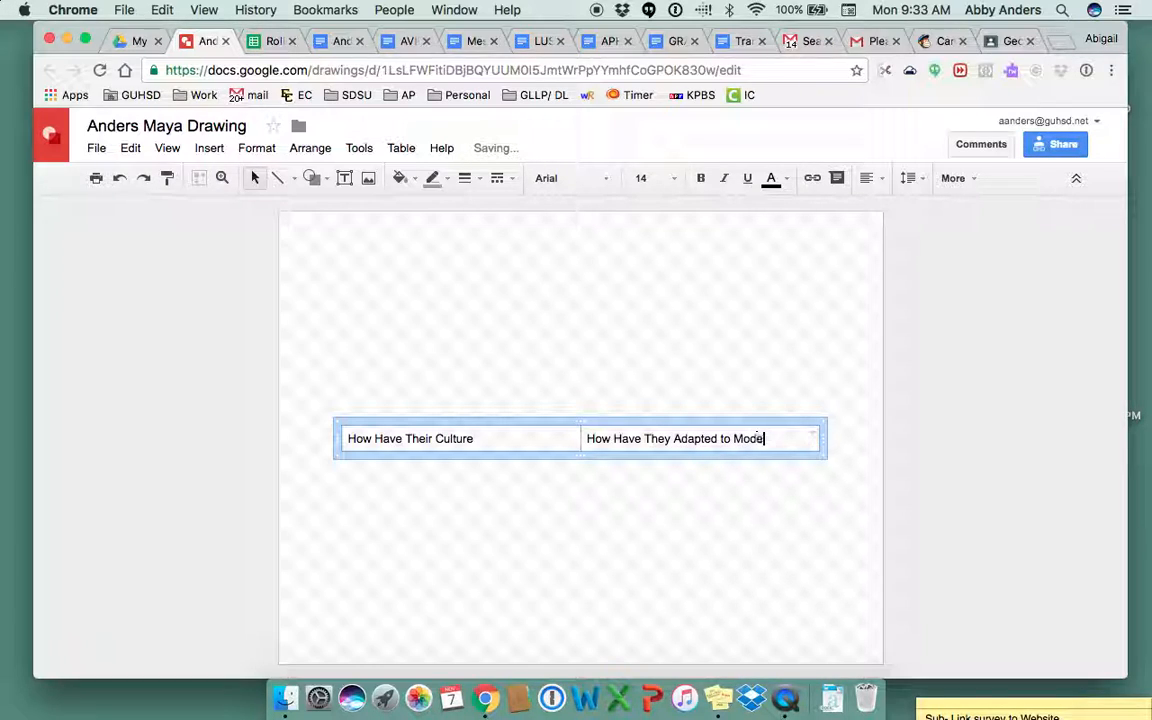
type("dern...")
mouse_move(720, 455)
left_mouse_down()
mouse_move(717, 521)
mouse_move(705, 452)
left_mouse_up()
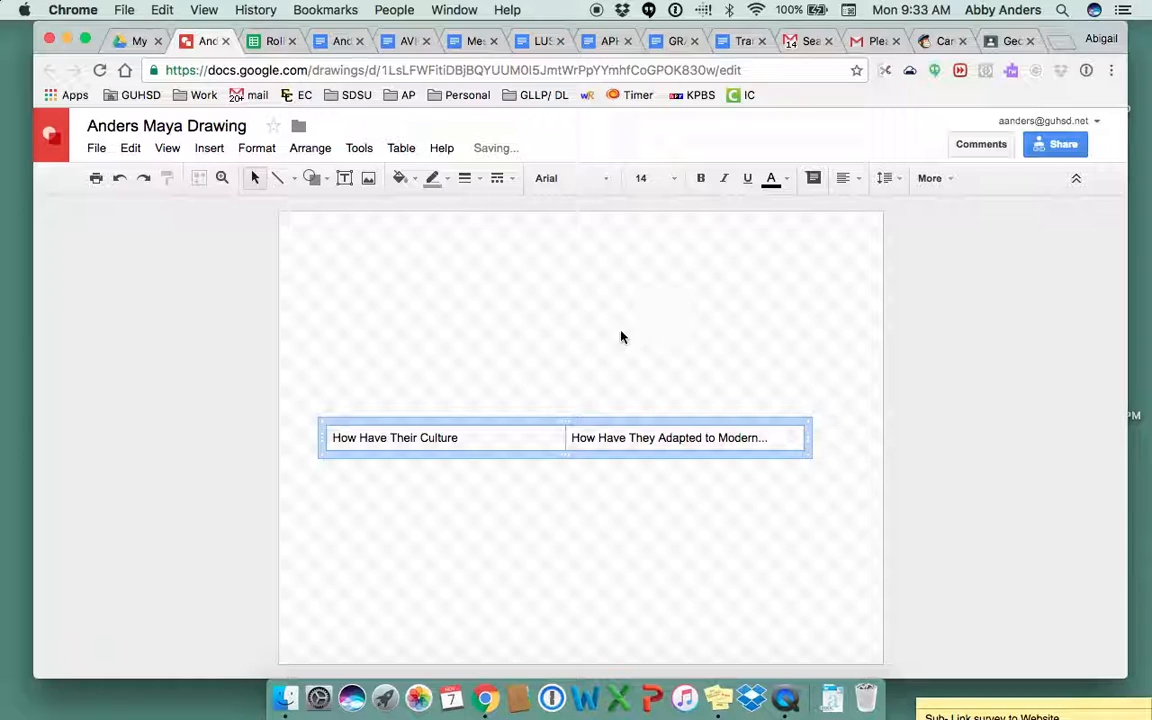
- Lower the upper edge of the large text box to just above the table and stretch the table row much taller
left_click_drag(688, 309, 313, 243)
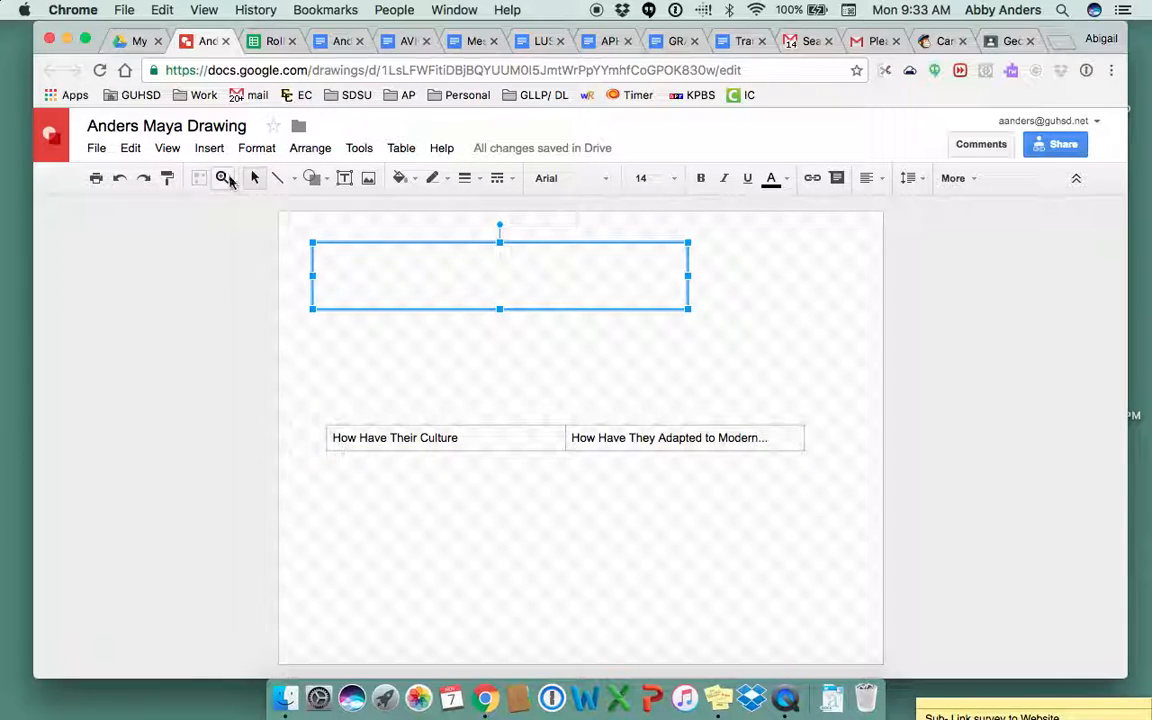
left_click(316, 179)
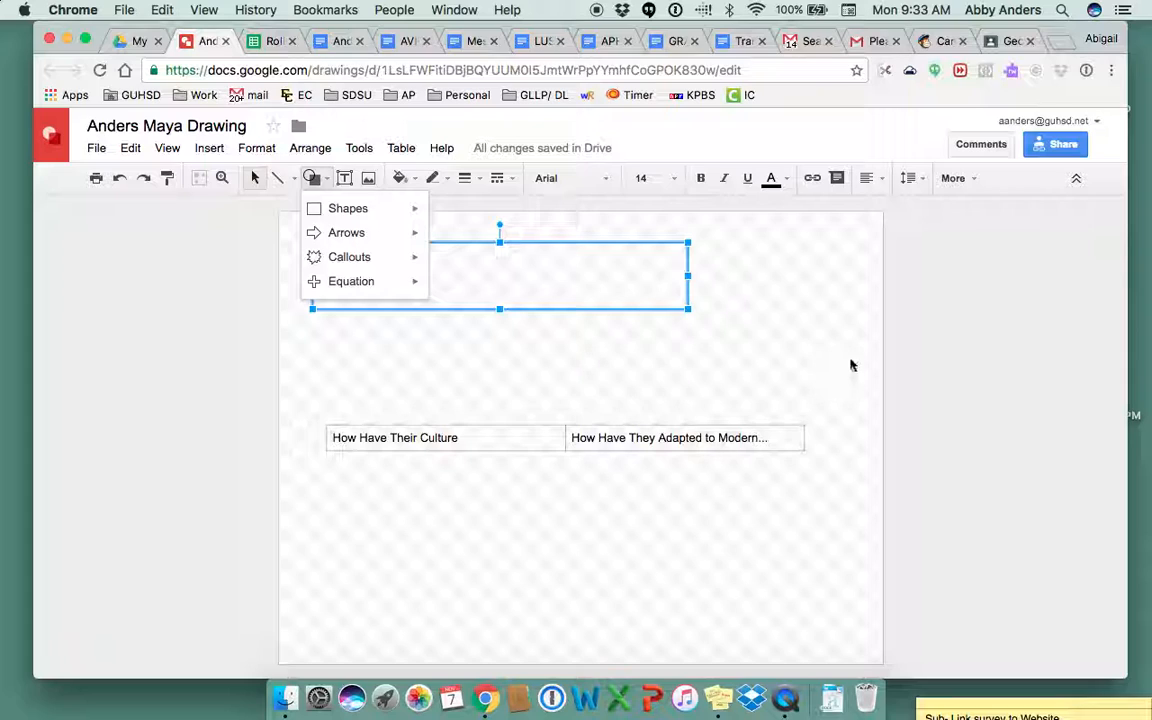
left_click(764, 347)
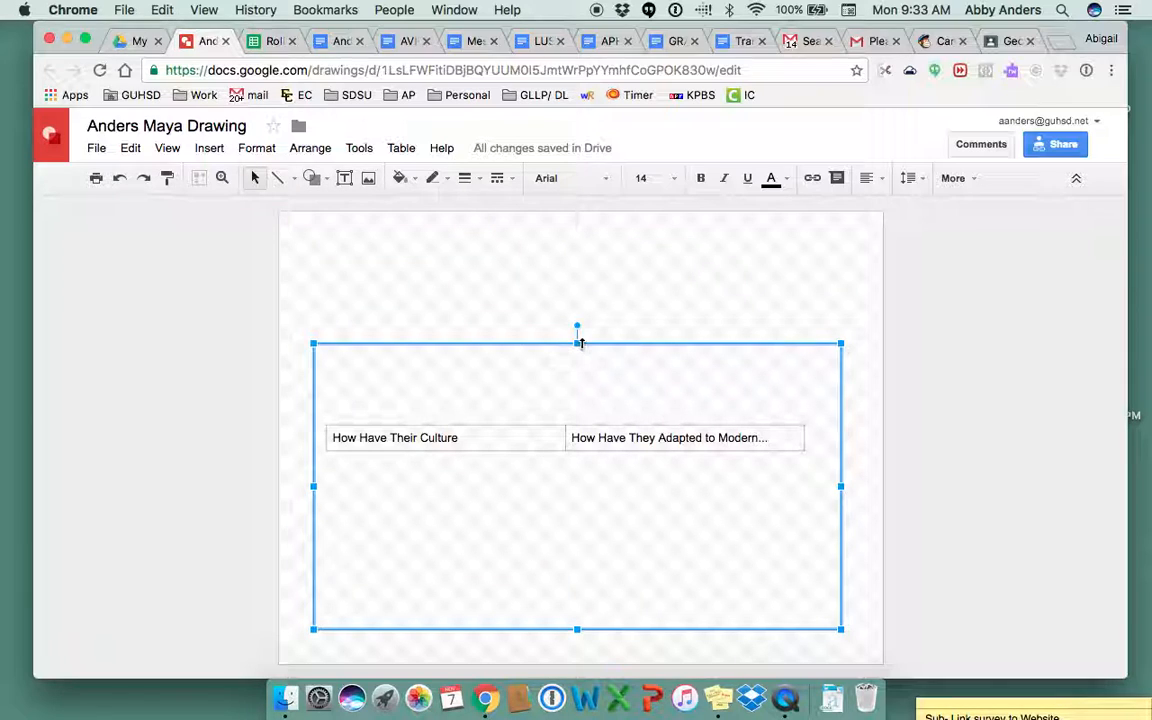
left_click_drag(577, 343, 577, 396)
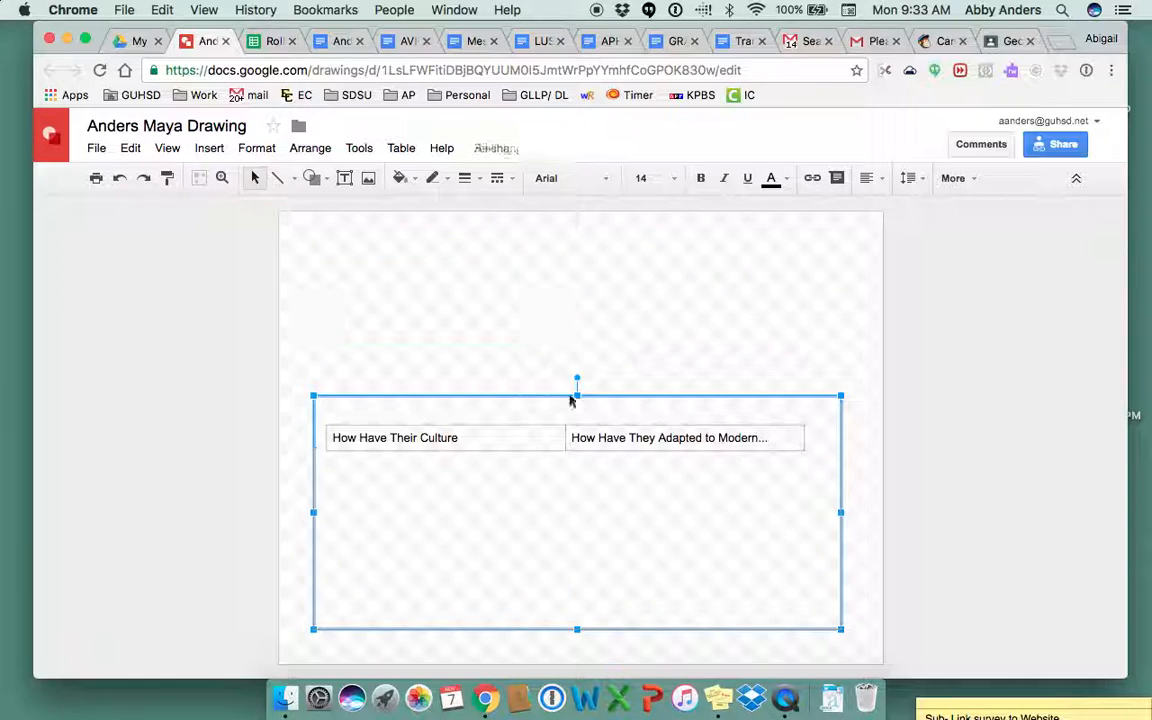
left_click(467, 442)
left_click_drag(530, 452, 524, 552)
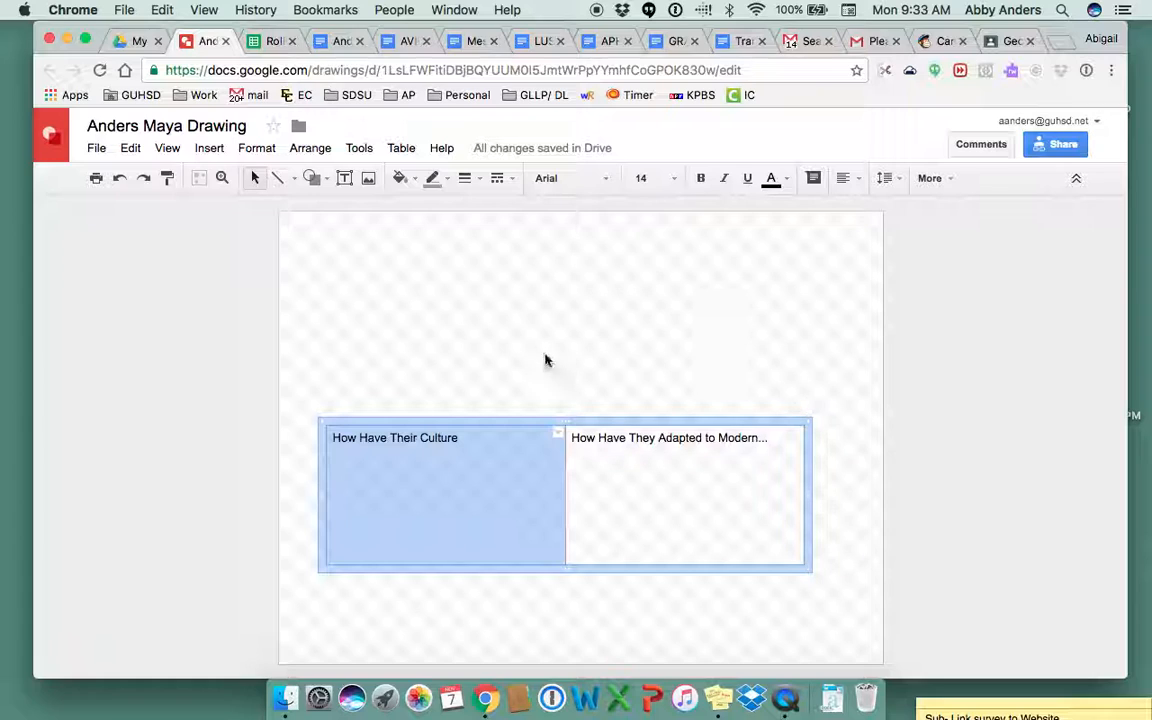
left_click(132, 40)
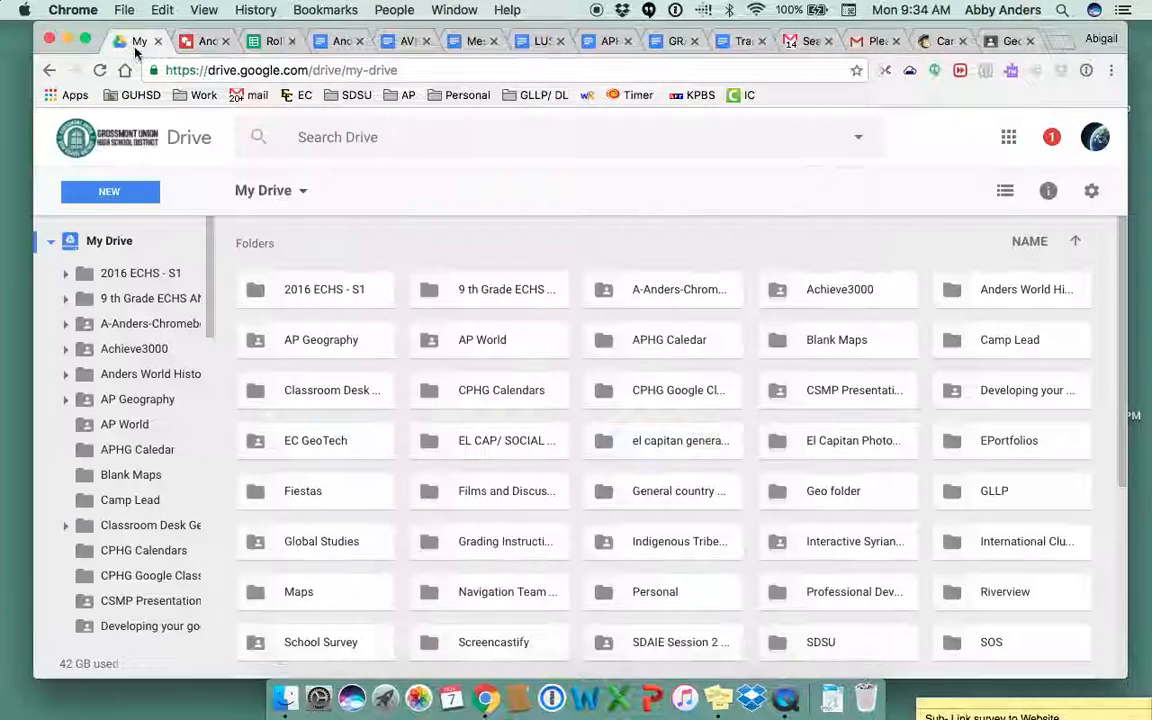
left_click(200, 40)
left_click(487, 322)
- Resize the empty upper text box to be slightly shorter, extending its right edge and pulling in its left edge to sit more centrally
left_click(421, 280)
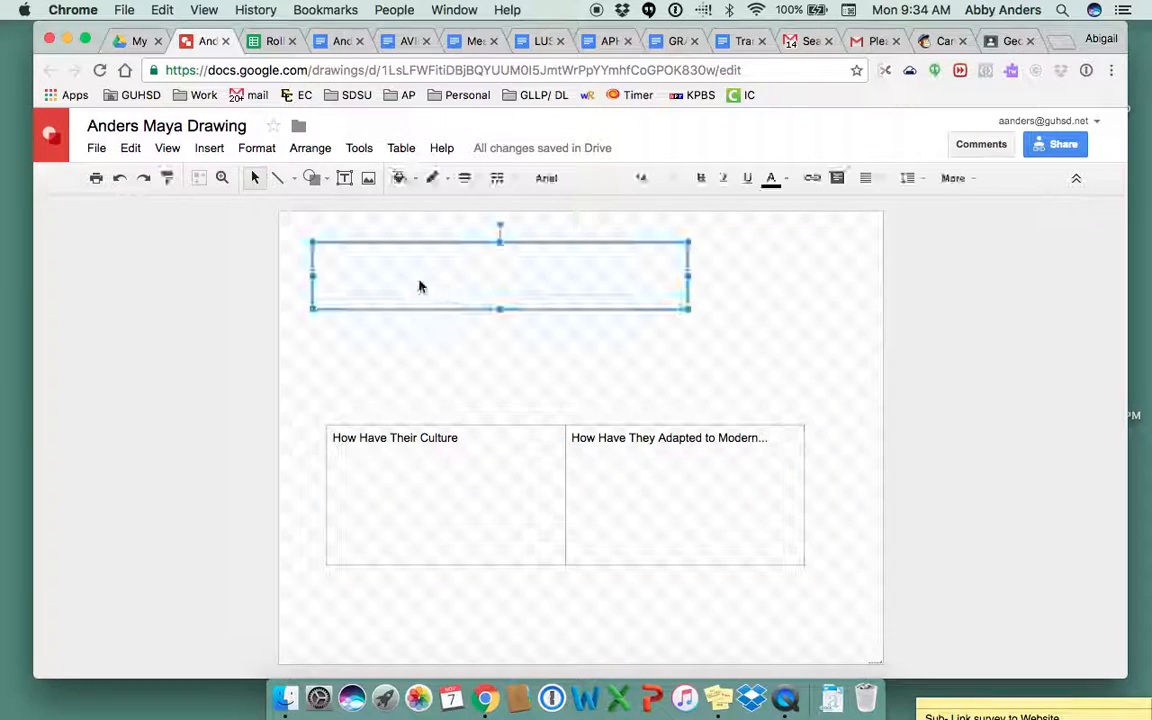
left_click_drag(499, 311, 500, 295)
left_click_drag(688, 268, 737, 268)
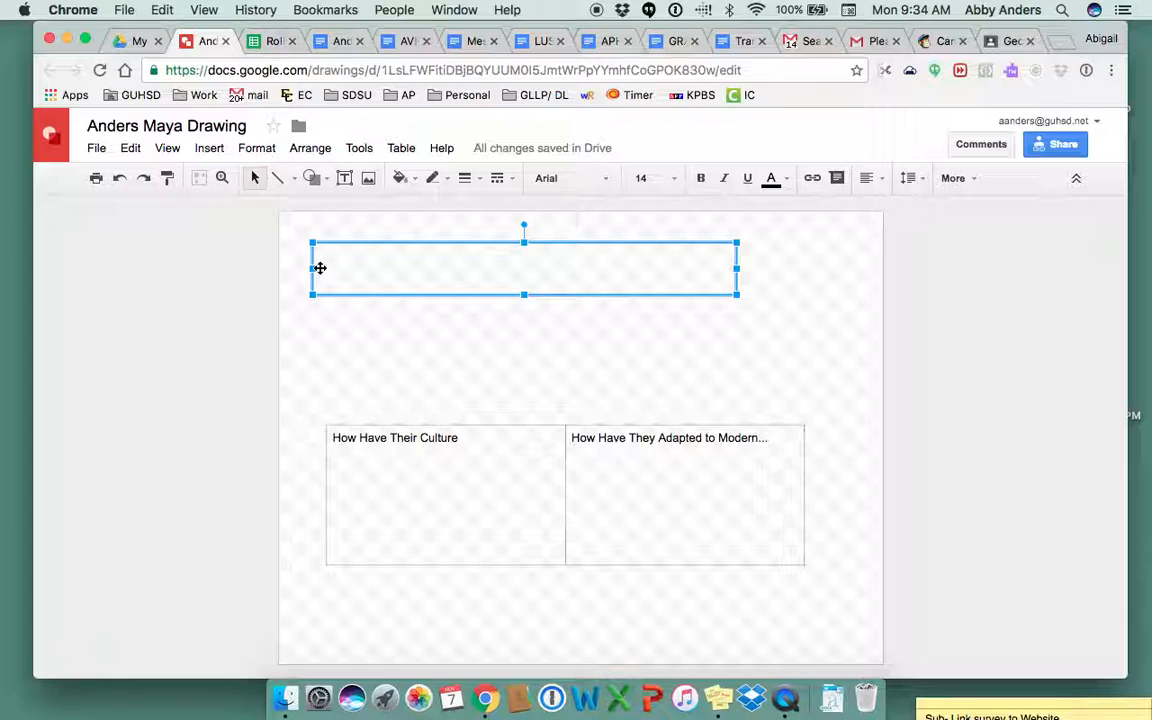
left_click_drag(314, 268, 363, 264)
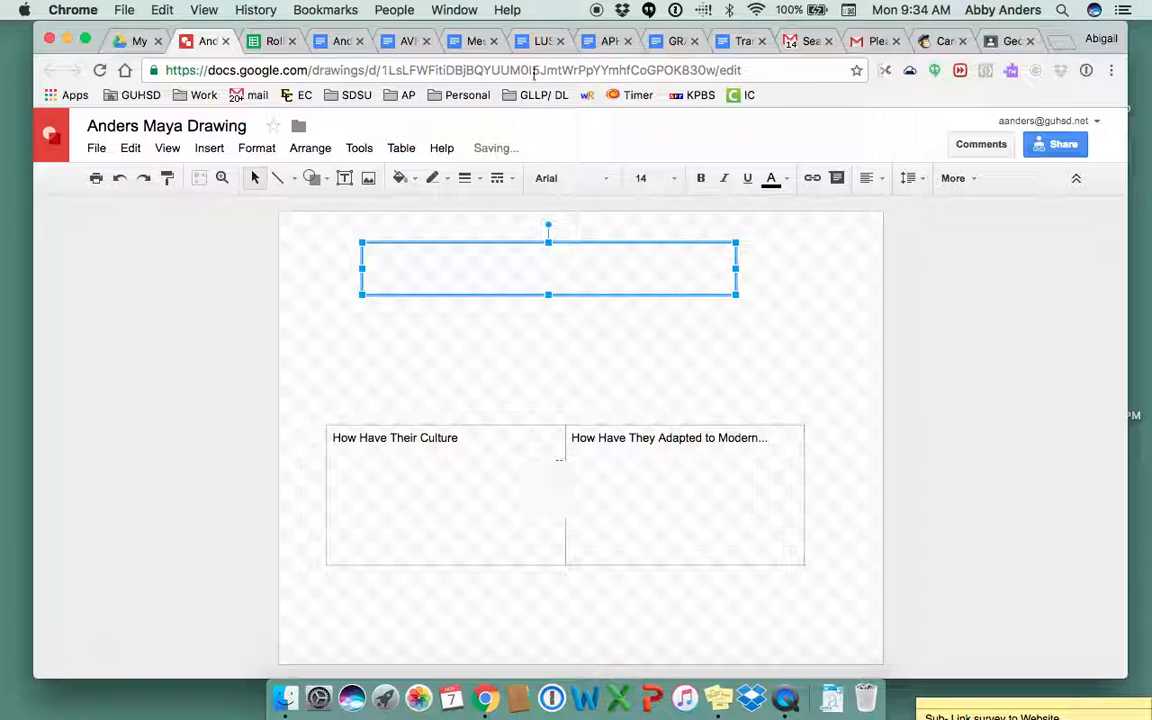